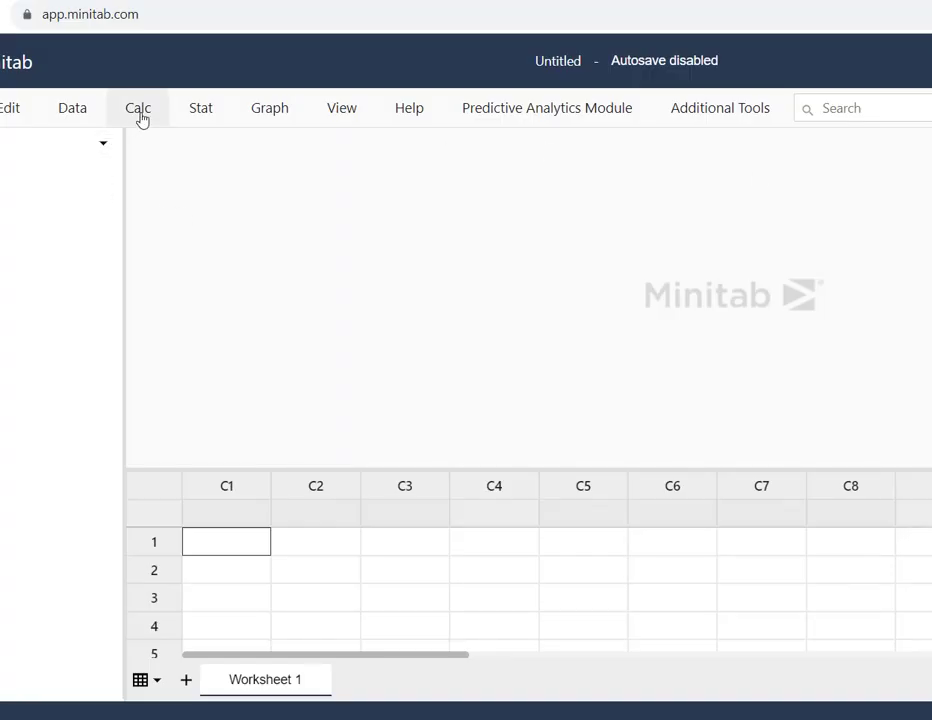
Step: Show the Calc > Probability Distributions submenu with its cumulative, inverse cumulative and density choices
click(140, 116)
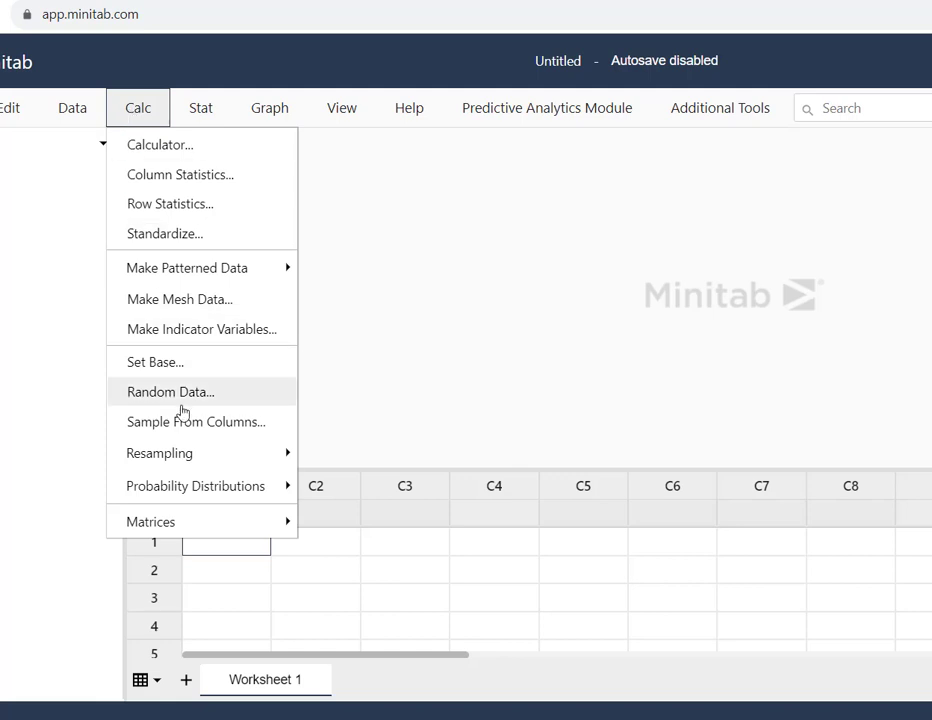
click(208, 490)
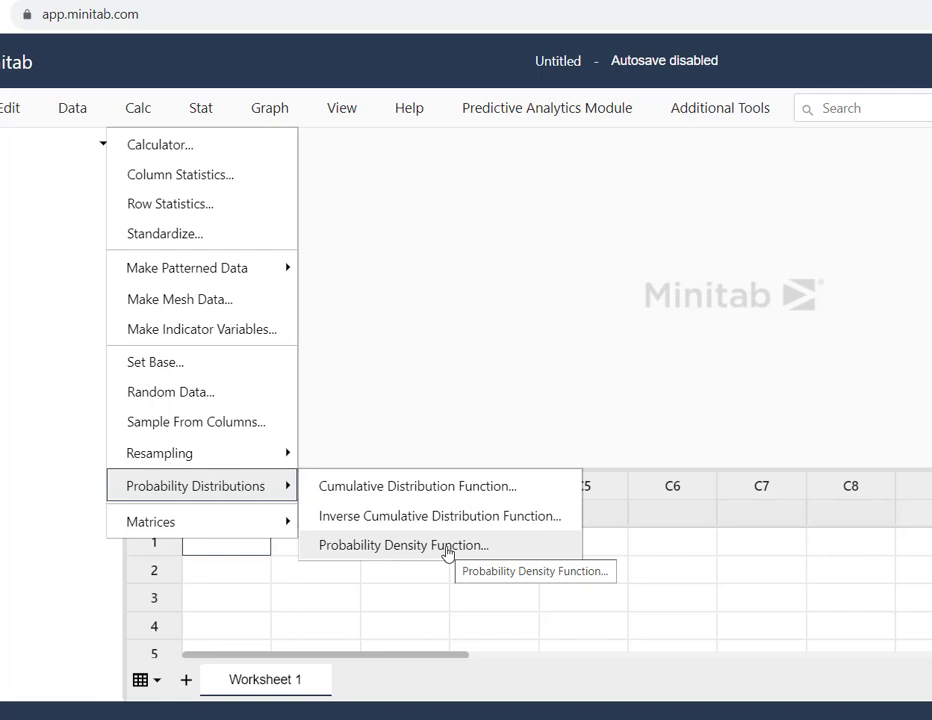
Step: Start a Cumulative Distribution Function calculation with Hypergeometric as the distribution
click(424, 490)
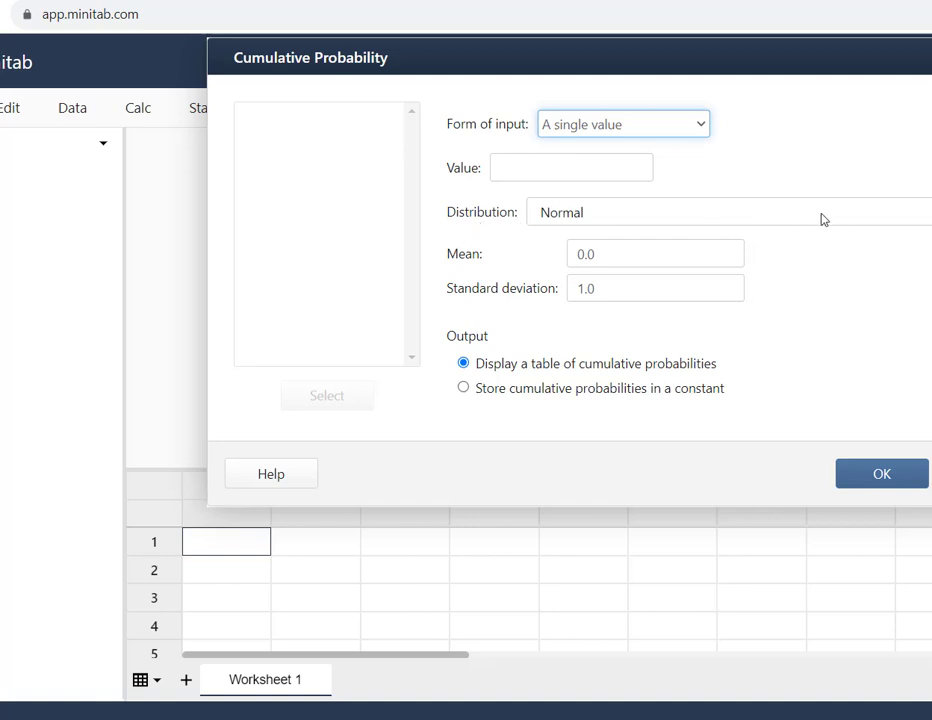
click(730, 212)
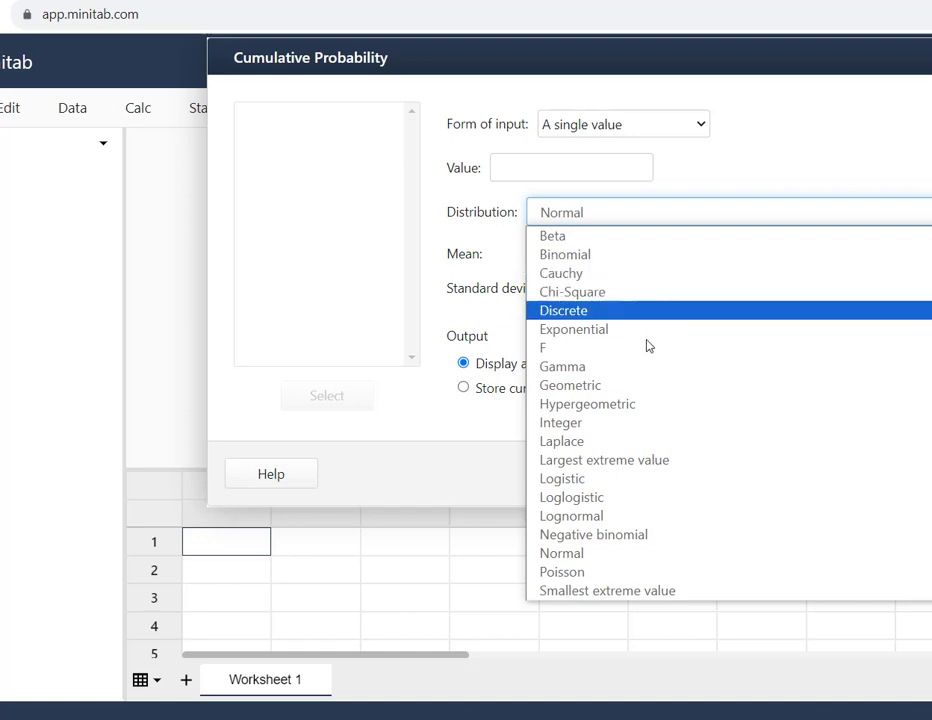
click(566, 410)
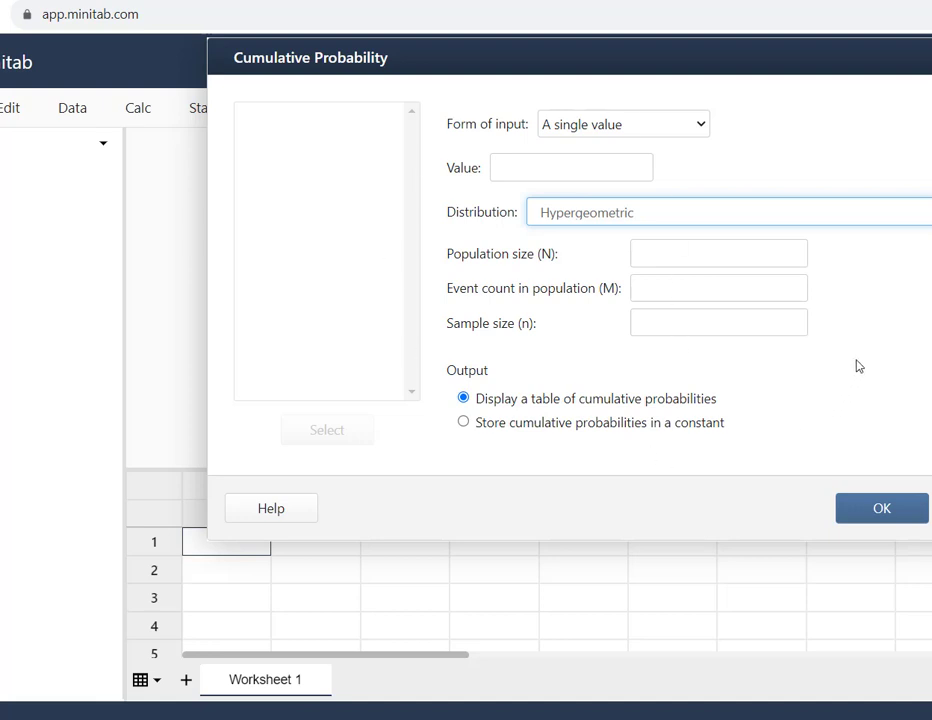
click(660, 258)
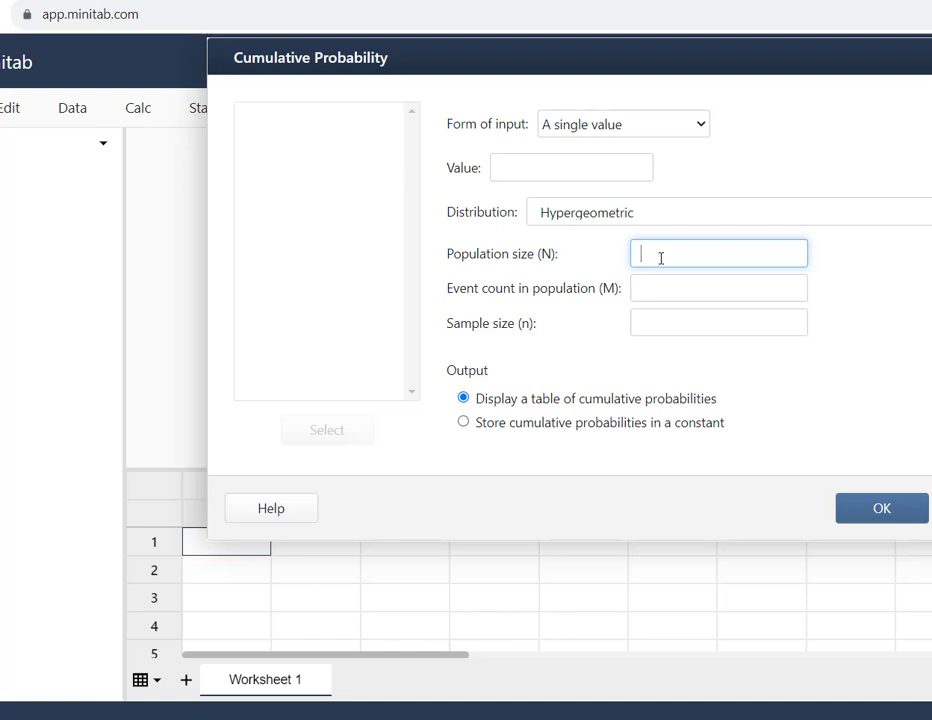
Step: Enter population size 12, event count 3, sample size 3 and value 1
text(12)
click(653, 293)
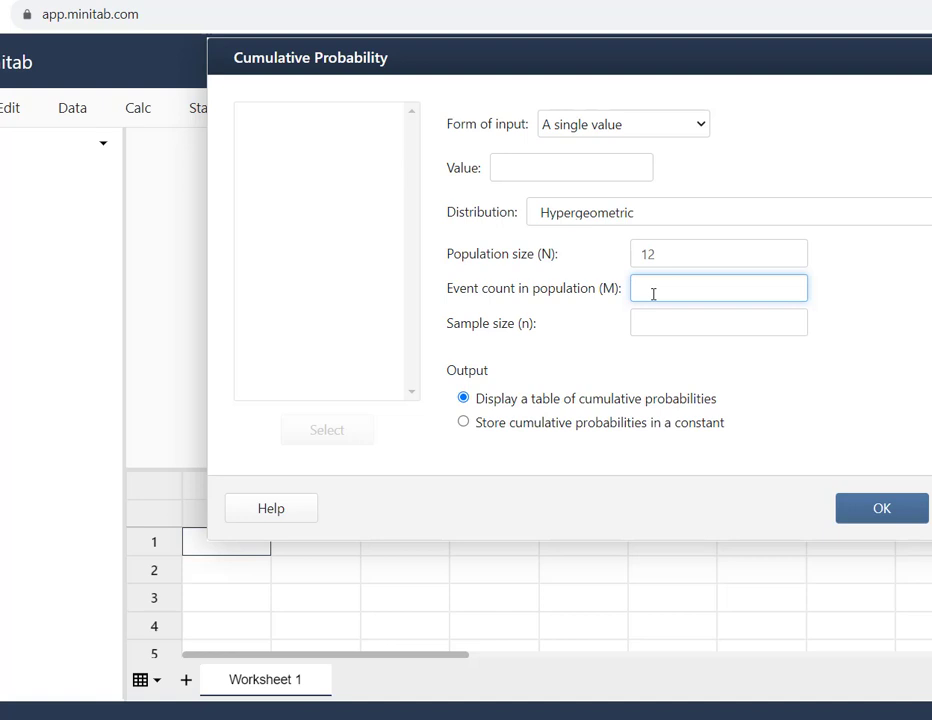
text(3)
click(655, 321)
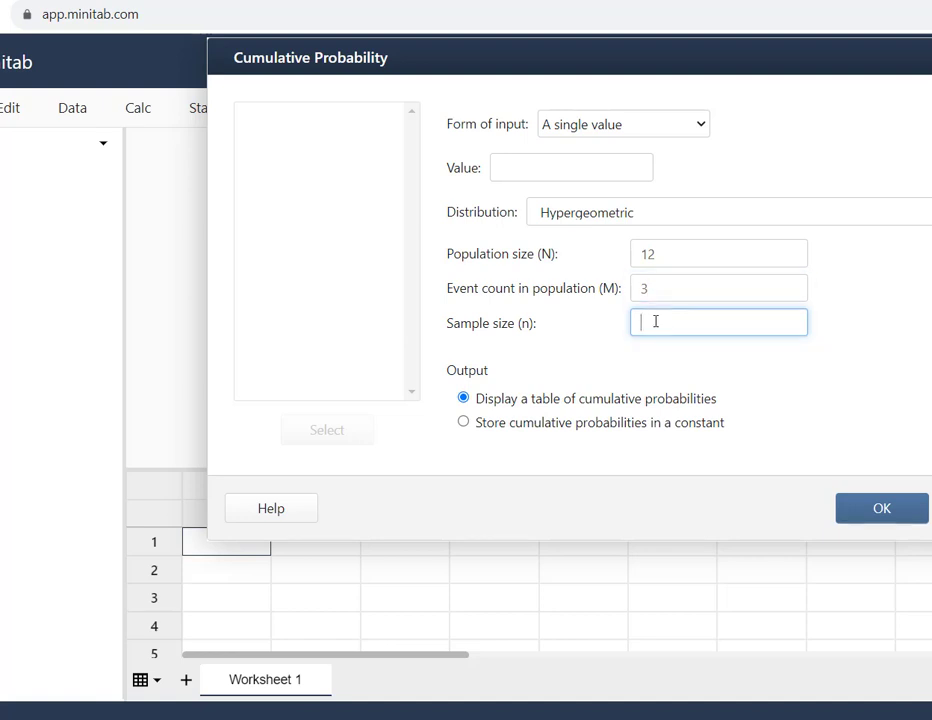
text(3)
click(550, 164)
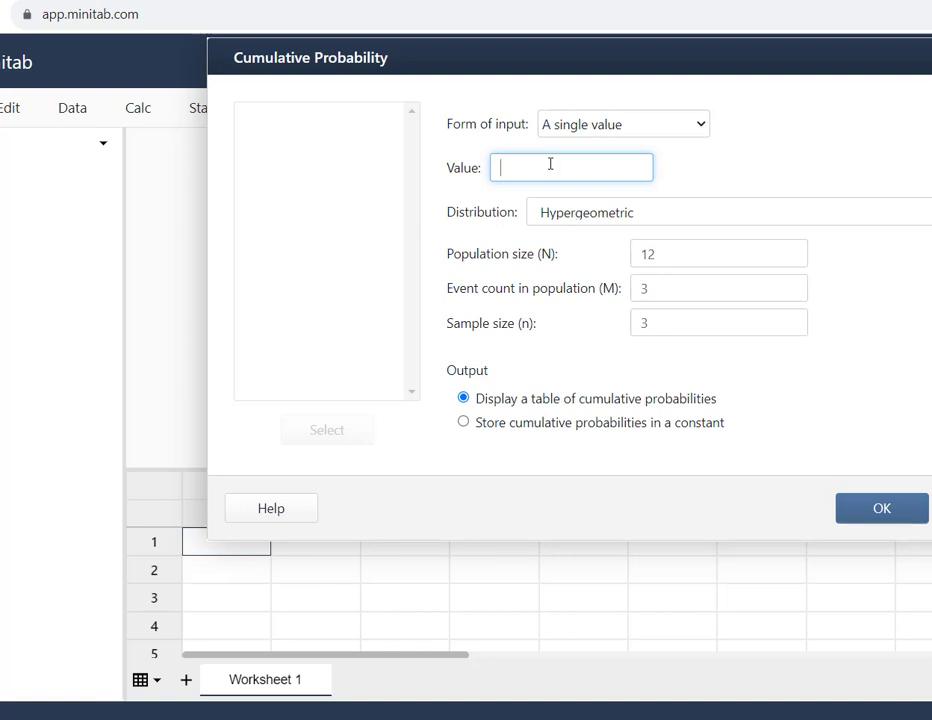
text(1)
Step: Run the calculation and dismiss the cloud save prompt with Continue without autosave
click(882, 518)
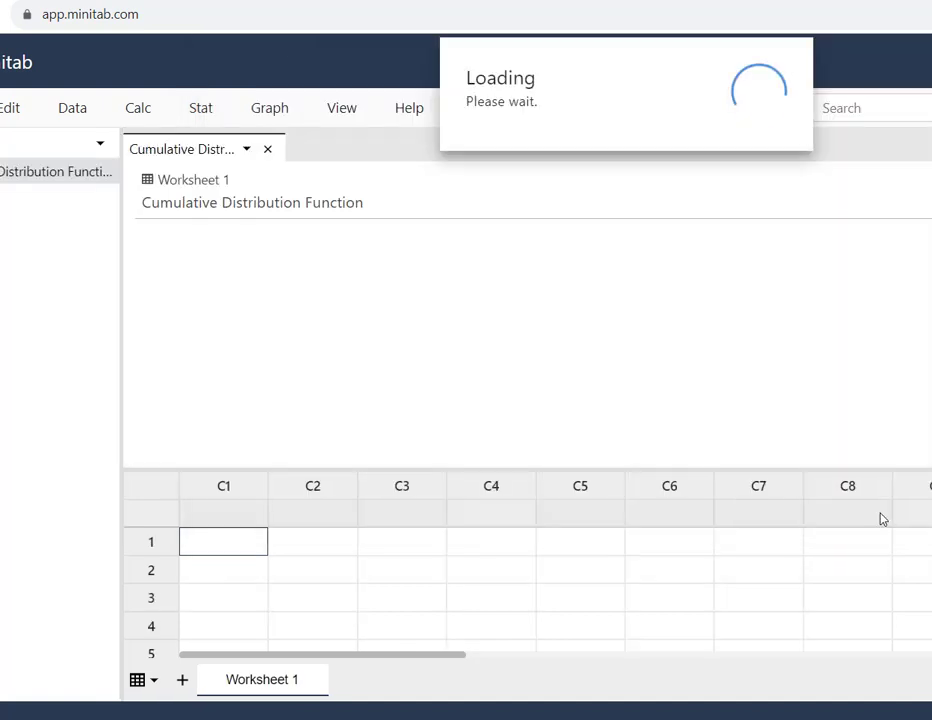
click(390, 411)
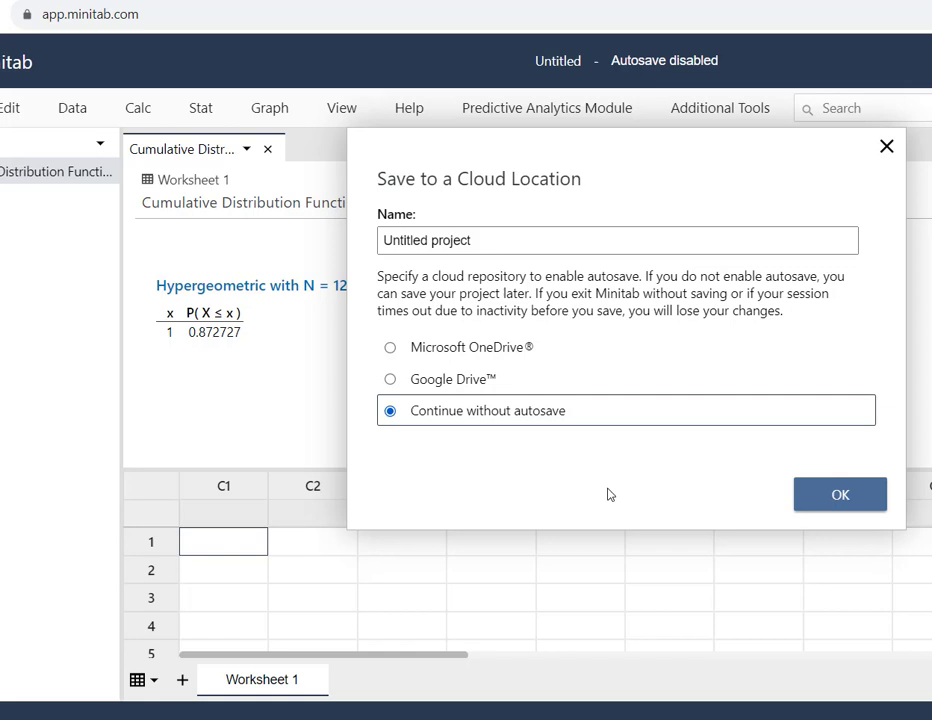
click(840, 498)
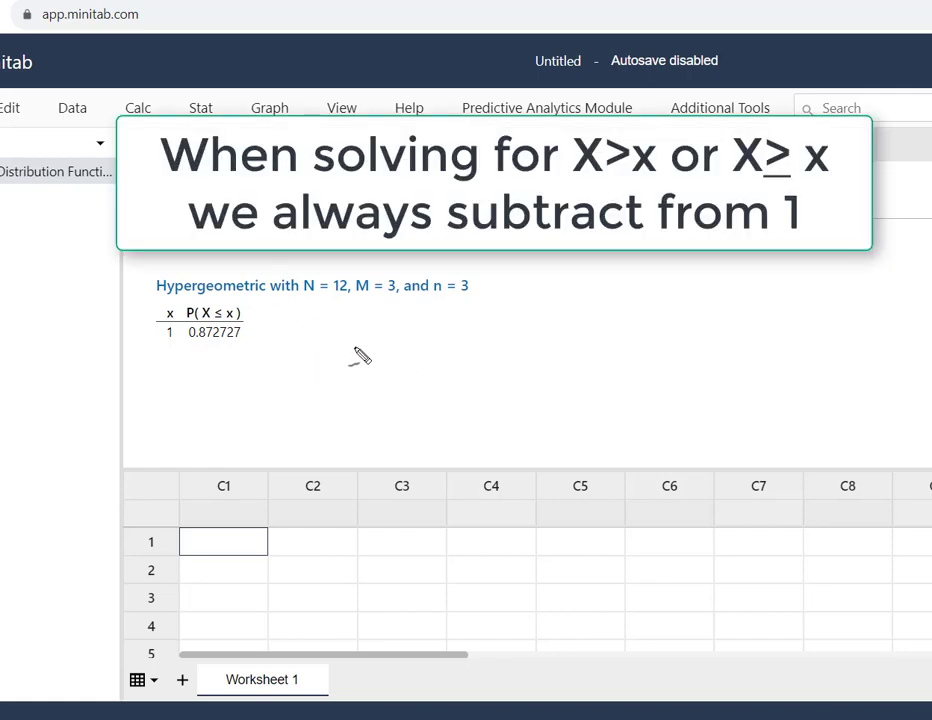
Step: Handwrite P(X ≤ 1) = .8727 below the output table
mouse_move(358, 345)
mouse_down()
mouse_move(391, 368)
mouse_move(395, 346)
mouse_move(404, 386)
mouse_up()
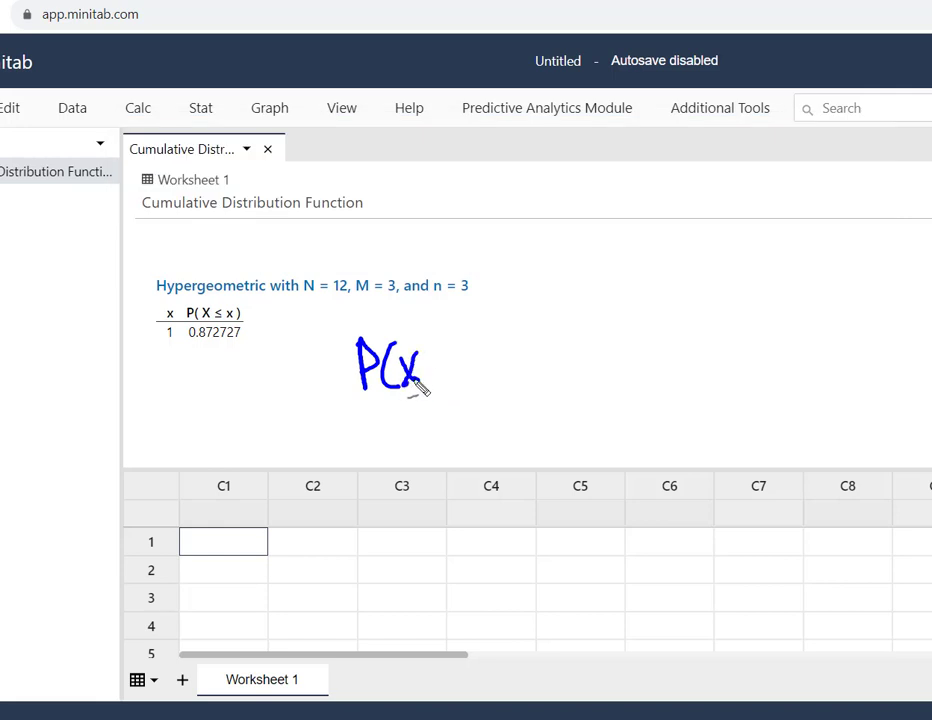
mouse_move(450, 357)
mouse_down()
mouse_move(436, 384)
mouse_move(469, 360)
mouse_move(472, 382)
mouse_move(506, 375)
mouse_move(513, 383)
mouse_move(515, 365)
mouse_move(543, 385)
mouse_move(574, 351)
mouse_move(572, 367)
mouse_move(603, 347)
mouse_move(596, 392)
mouse_move(609, 365)
mouse_move(648, 380)
mouse_up()
click(543, 380)
Step: Handwrite P(X ≥ 2) = underneath and set up a subtraction starting with 1.00
mouse_move(358, 422)
mouse_down()
mouse_move(417, 472)
mouse_move(408, 476)
mouse_move(454, 461)
mouse_move(438, 466)
mouse_move(440, 476)
mouse_move(458, 470)
mouse_move(468, 447)
mouse_move(478, 477)
mouse_move(501, 478)
mouse_move(534, 448)
mouse_up()
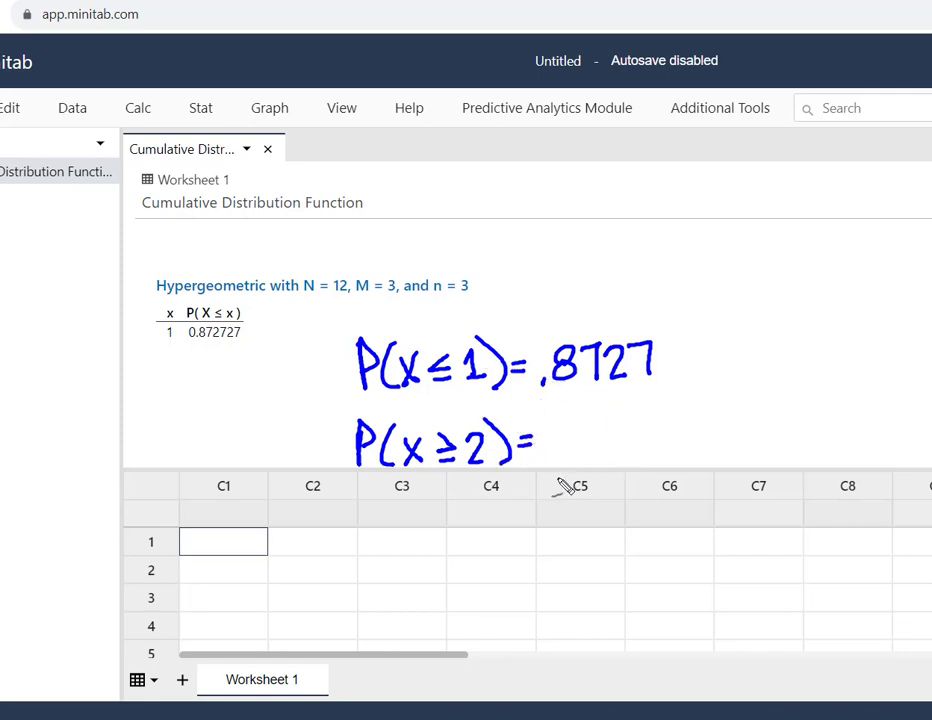
drag(545, 482, 686, 467)
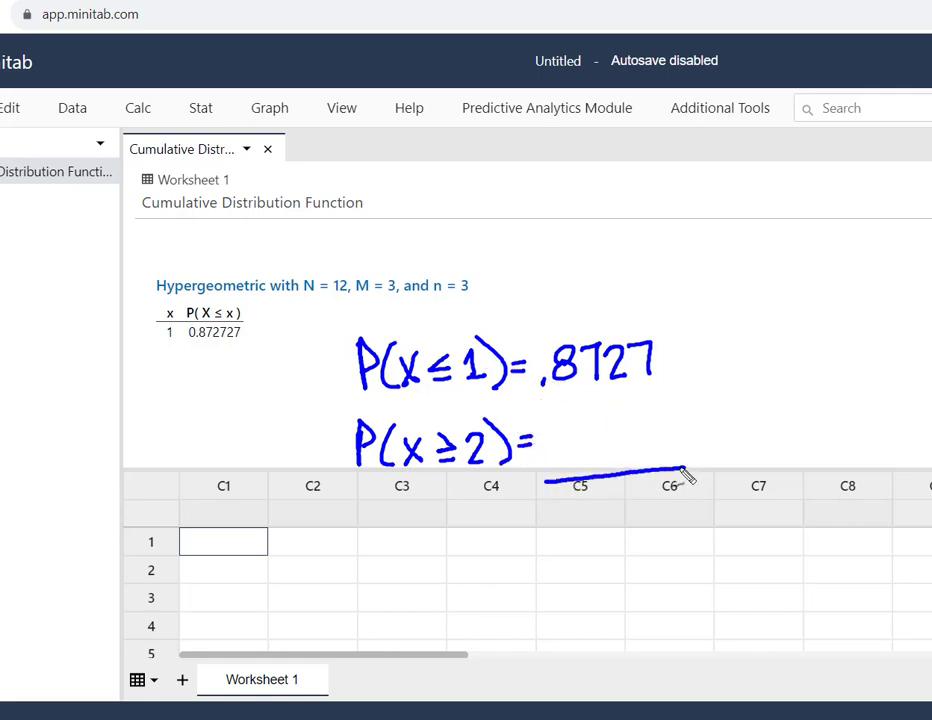
mouse_move(578, 502)
mouse_down()
mouse_move(576, 530)
mouse_move(616, 526)
mouse_move(612, 500)
mouse_move(649, 512)
mouse_up()
Step: Complete the handwritten subtraction 1 − .8727 = .1273
click(590, 527)
mouse_move(605, 238)
mouse_down()
mouse_move(606, 276)
mouse_move(678, 259)
mouse_move(673, 272)
mouse_move(673, 259)
mouse_move(700, 246)
mouse_move(703, 264)
mouse_move(722, 244)
mouse_move(718, 267)
mouse_move(738, 267)
mouse_move(756, 247)
mouse_move(784, 262)
mouse_up()
click(648, 268)
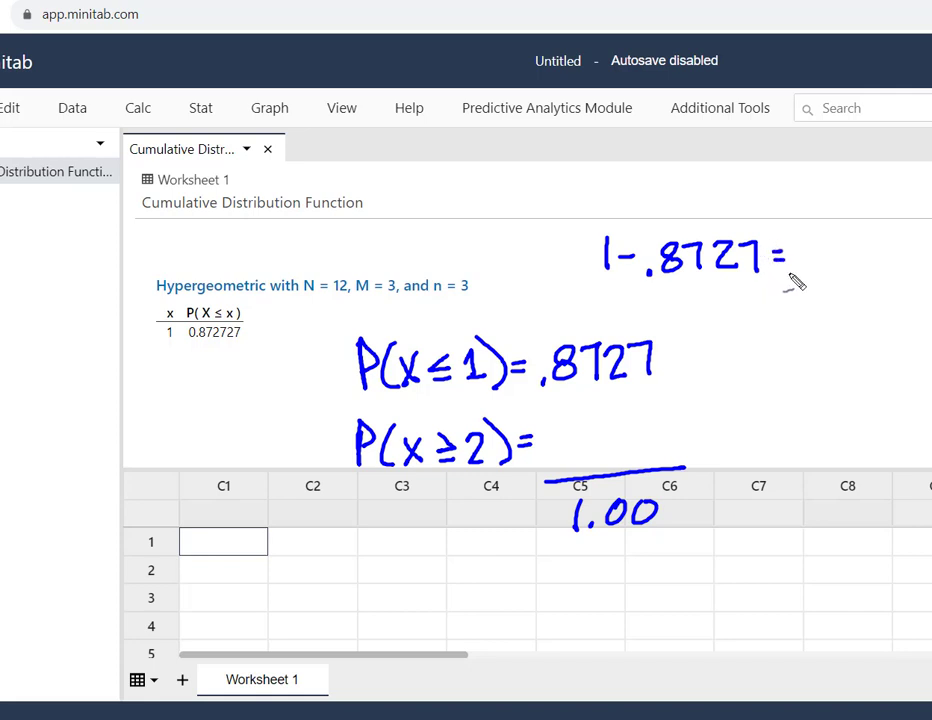
click(806, 266)
mouse_move(818, 242)
mouse_down()
mouse_move(848, 271)
mouse_move(873, 245)
mouse_move(893, 270)
mouse_up()
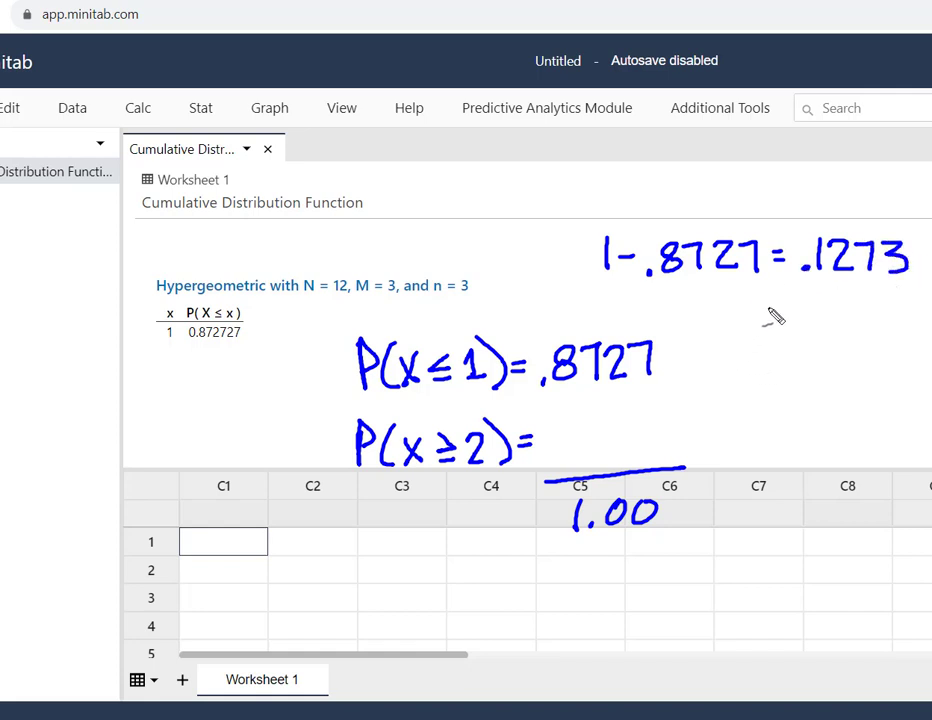
Step: Label the result '2 or More', underline it, then erase all handwritten ink
mouse_move(767, 305)
mouse_down()
mouse_move(785, 346)
mouse_move(818, 330)
mouse_move(823, 340)
mouse_move(852, 320)
mouse_move(872, 322)
mouse_move(876, 341)
mouse_move(931, 318)
mouse_up()
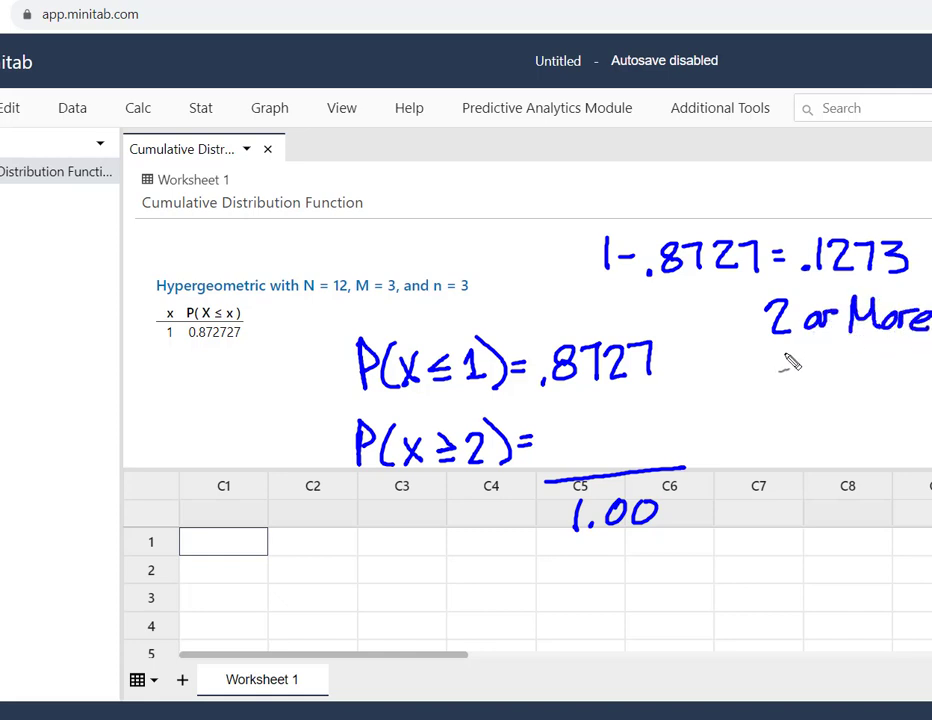
drag(770, 345, 928, 342)
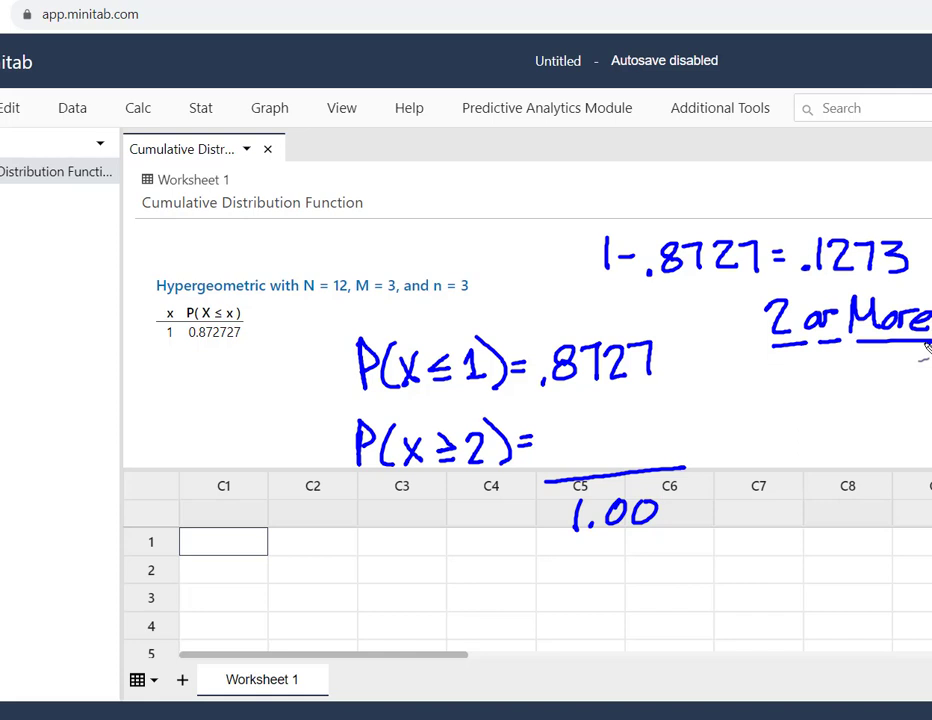
key(e)
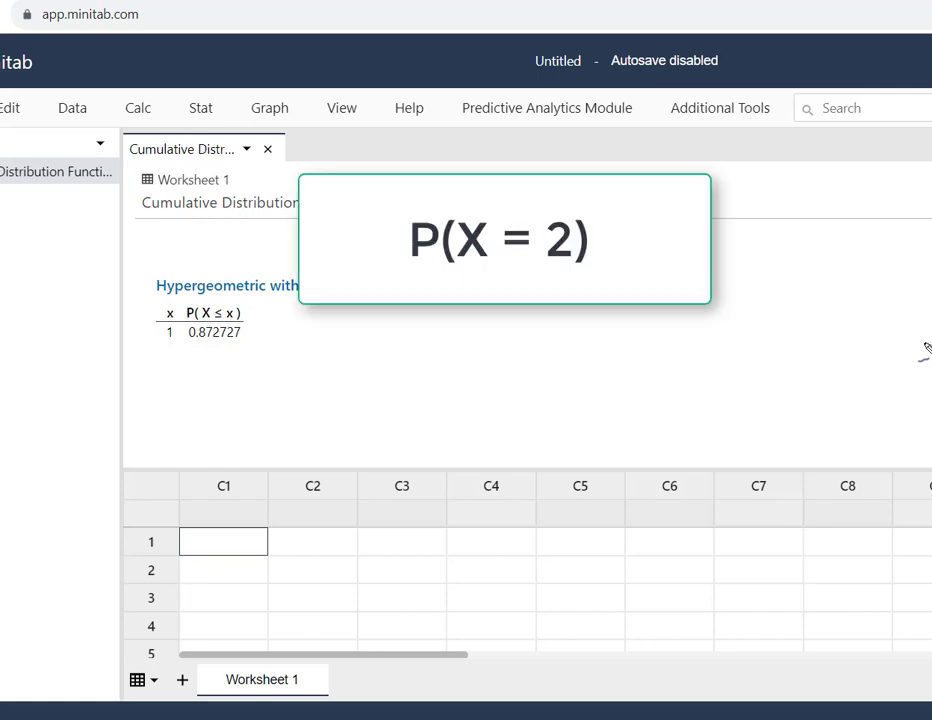
Step: Open Calc > Probability Distributions > Probability Density Function with Hypergeometric selected
click(146, 113)
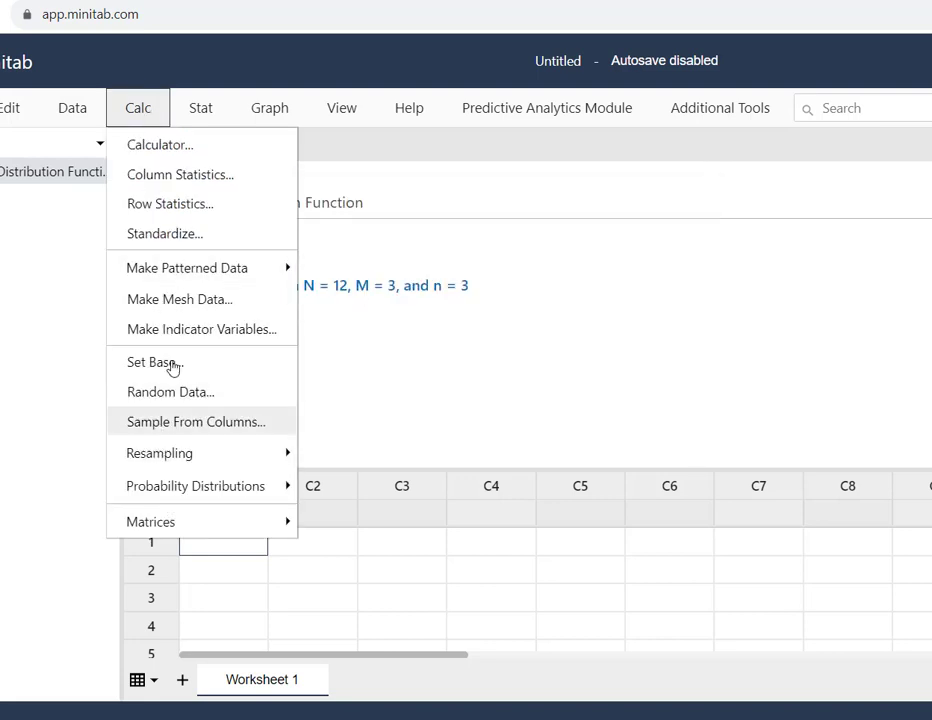
mouse_move(185, 501)
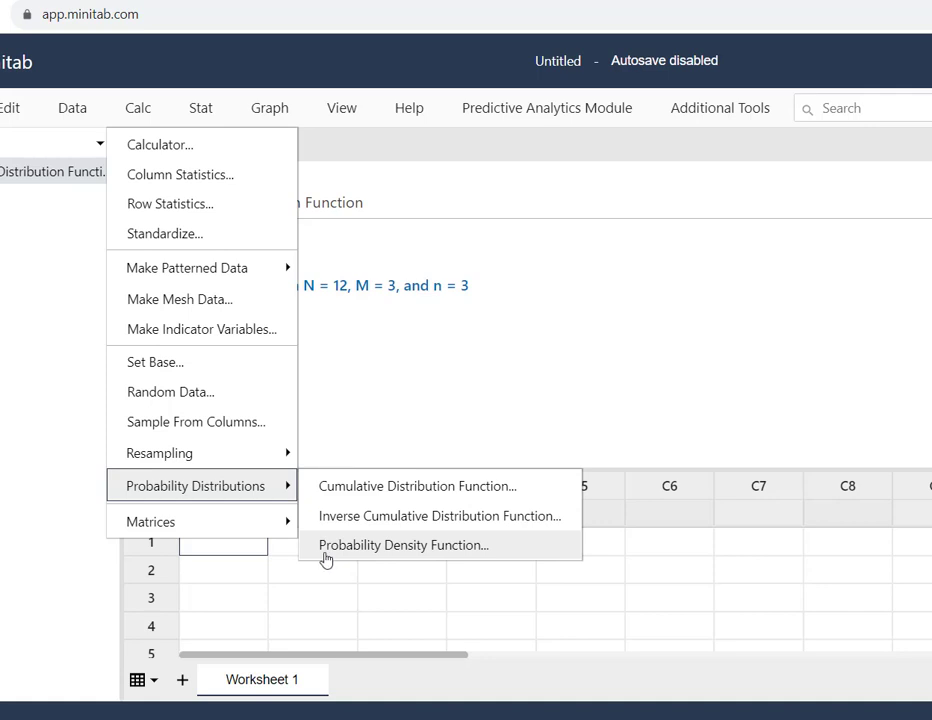
click(398, 549)
click(398, 549)
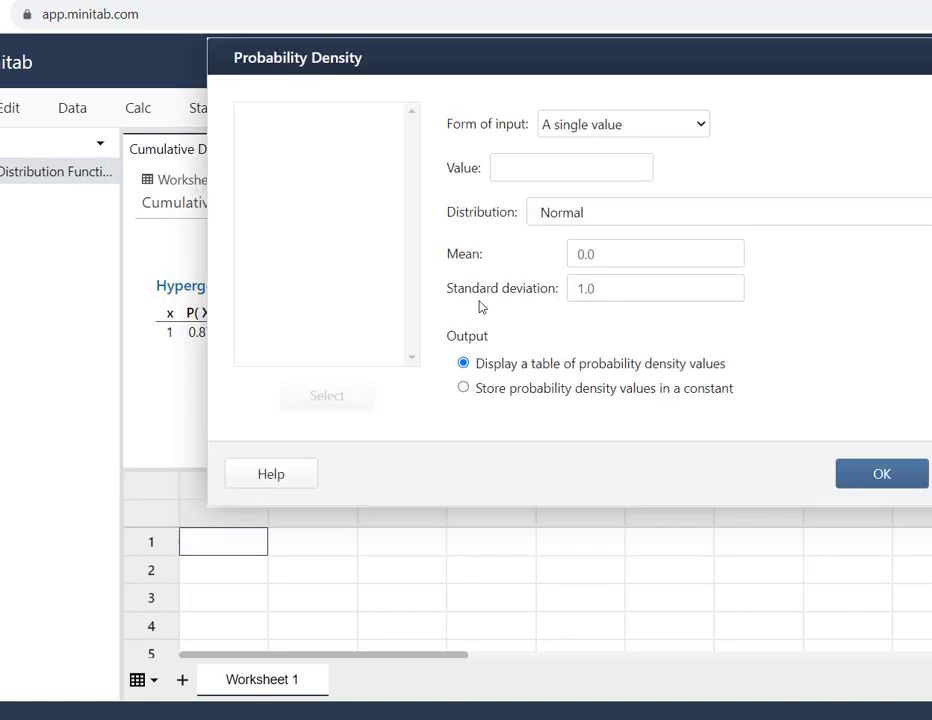
click(599, 218)
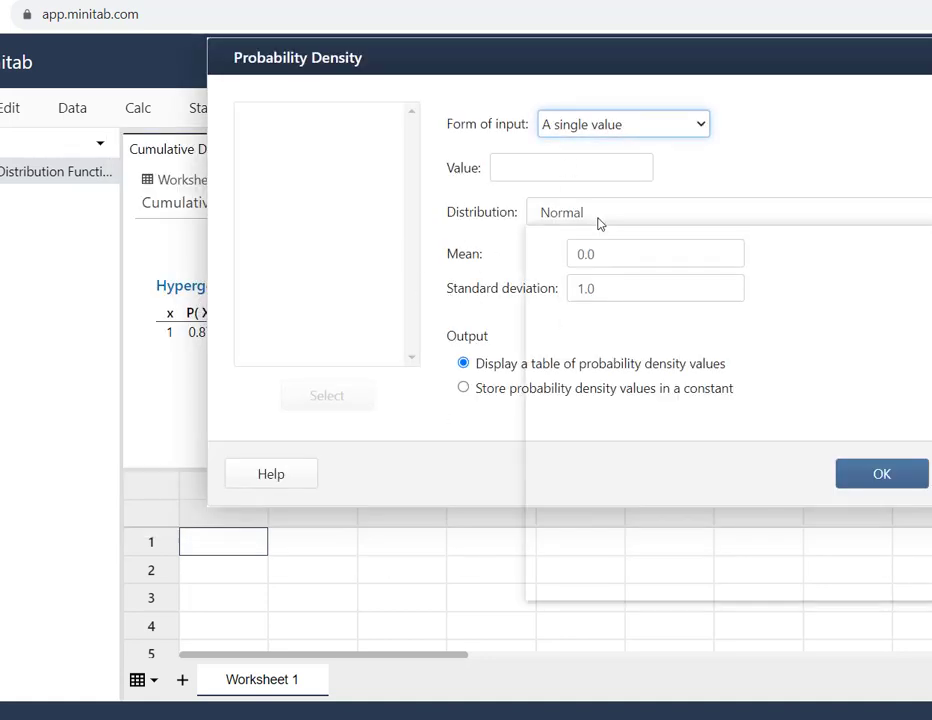
click(616, 404)
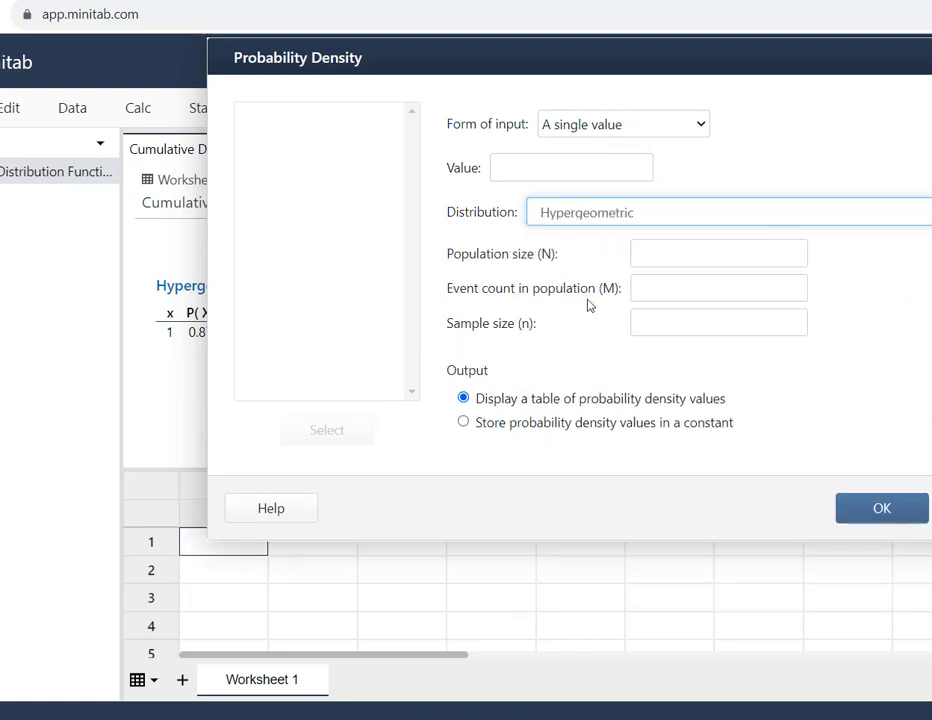
Step: Enter x value 2, population 12, event count 3, sample size 3, and run it
click(560, 171)
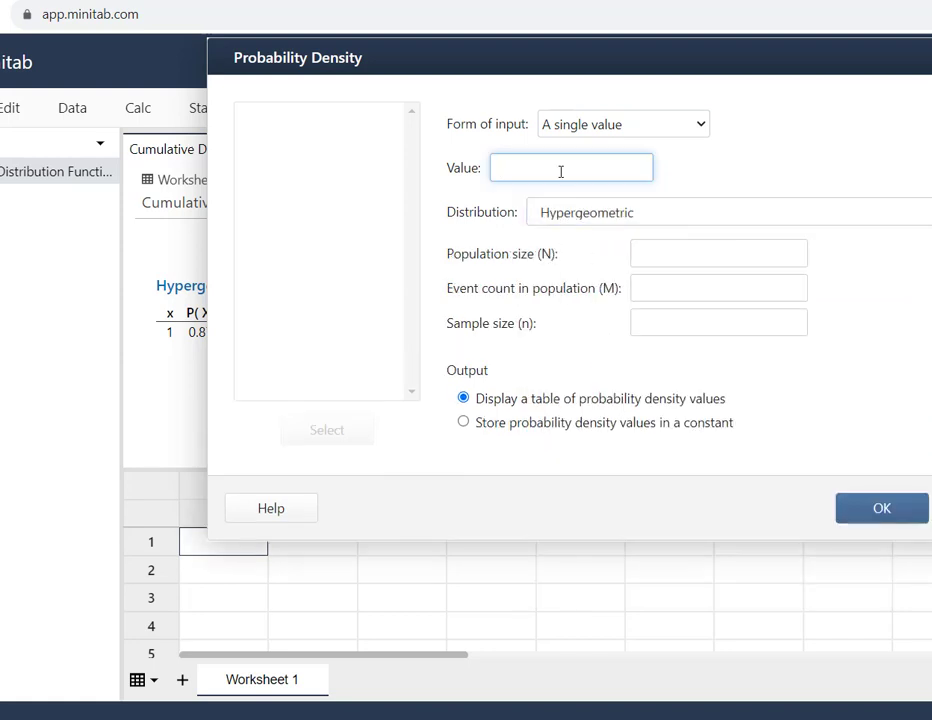
text(2)
click(649, 264)
text(12)
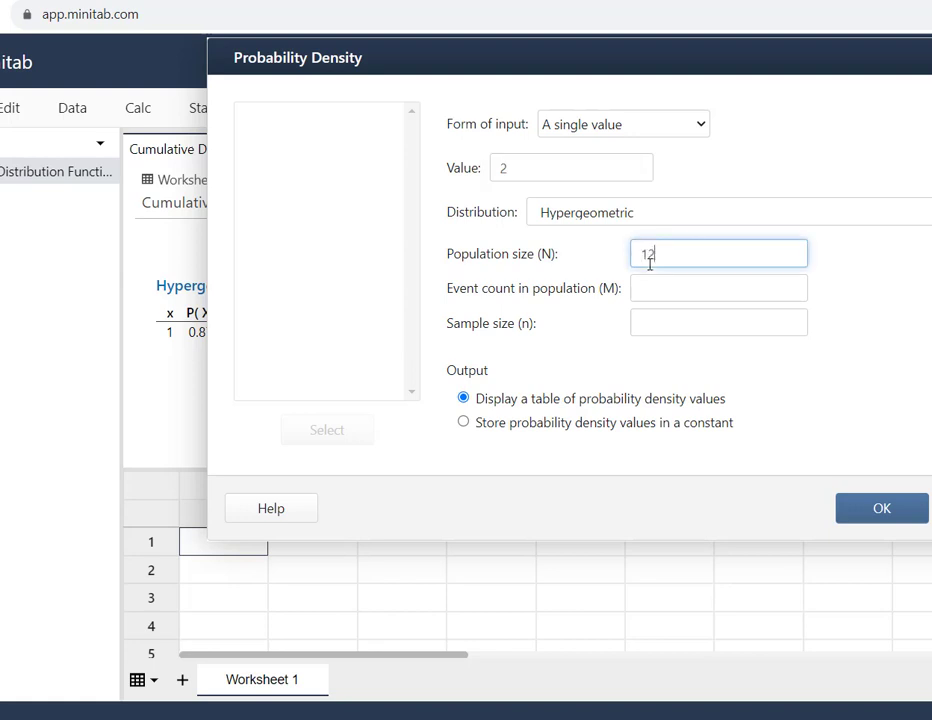
click(650, 288)
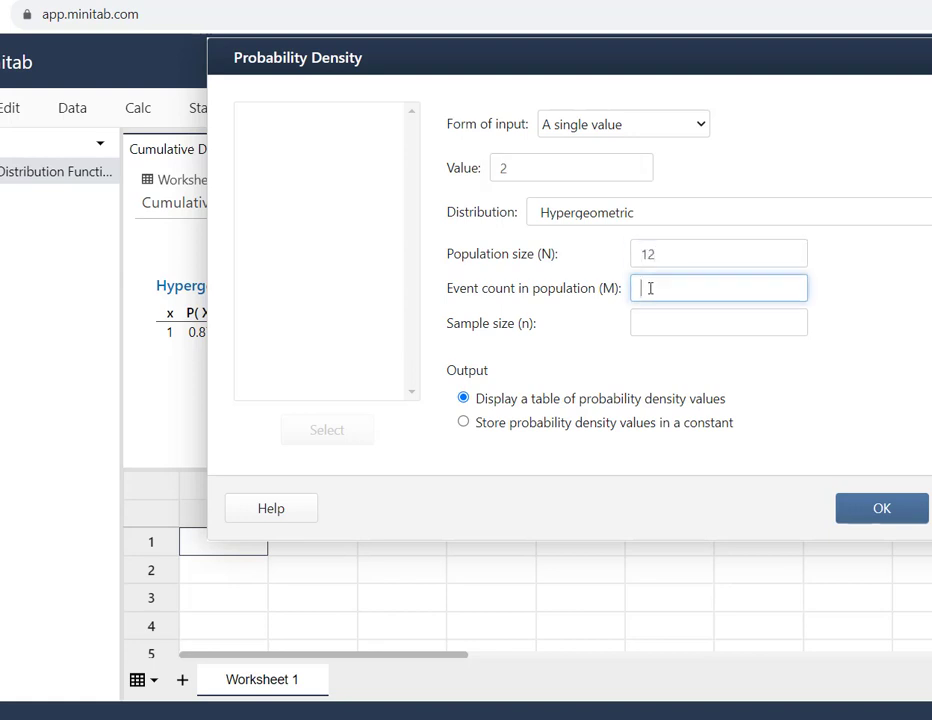
text(3)
click(646, 322)
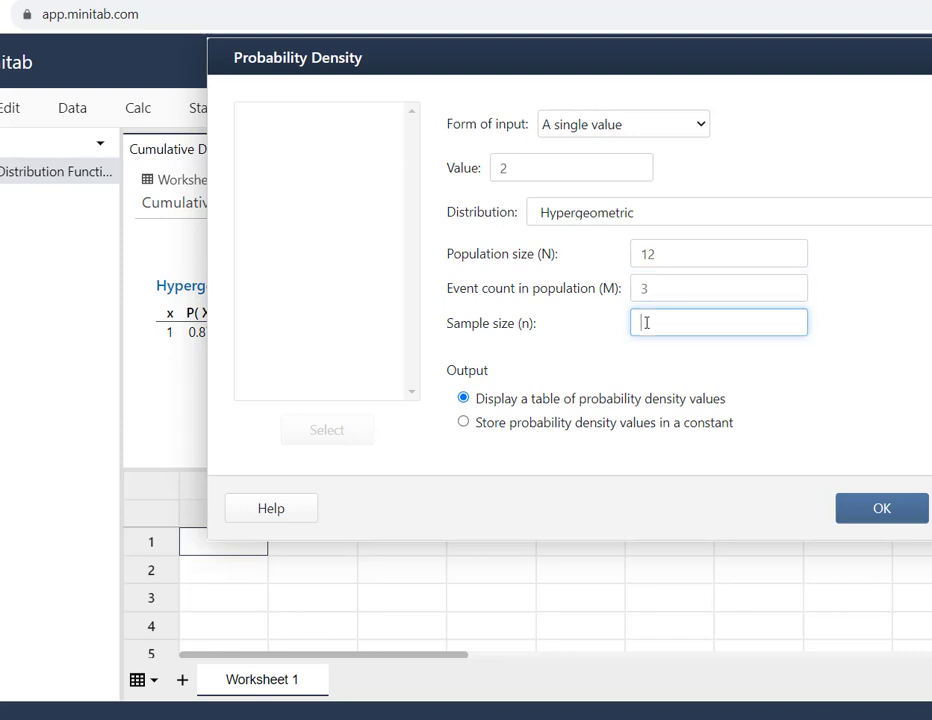
text(3)
click(888, 515)
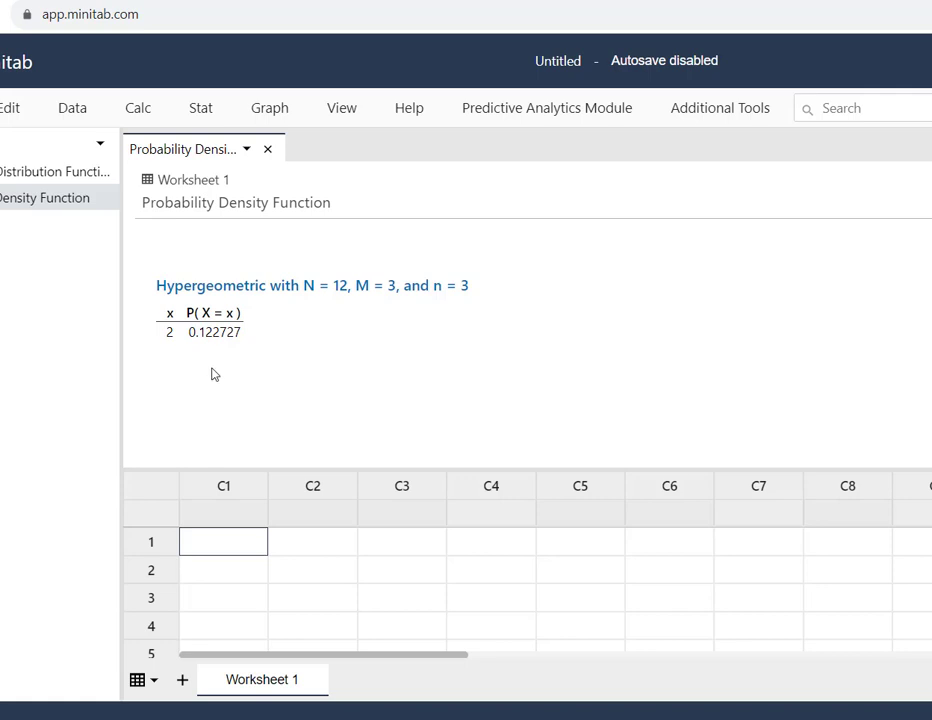
Step: Show the Calc > Probability Distributions submenu again over the P(X = 2) output
click(133, 112)
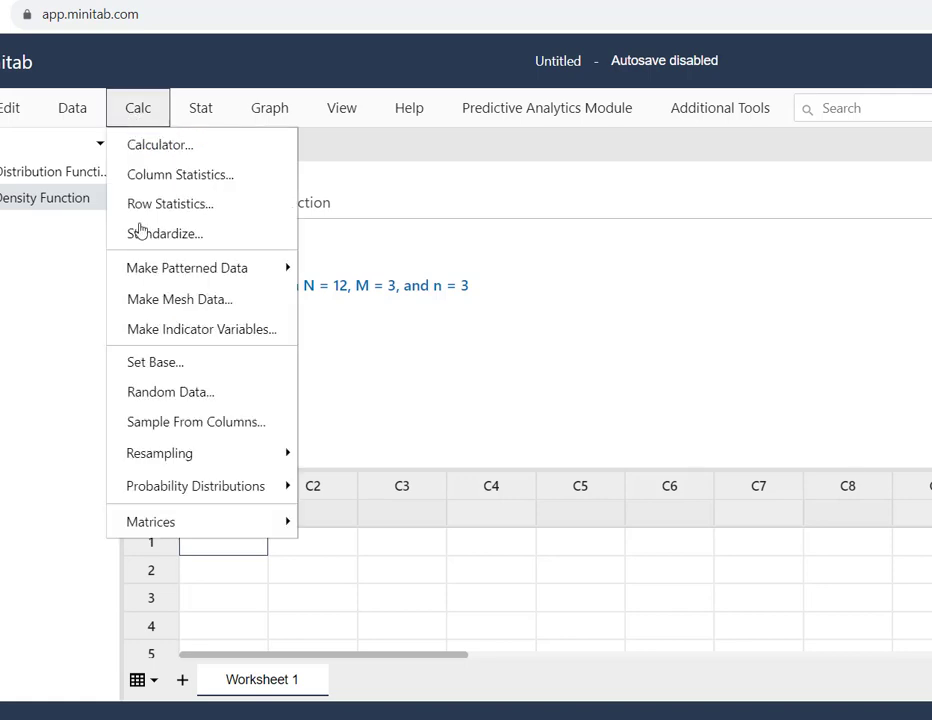
mouse_move(245, 489)
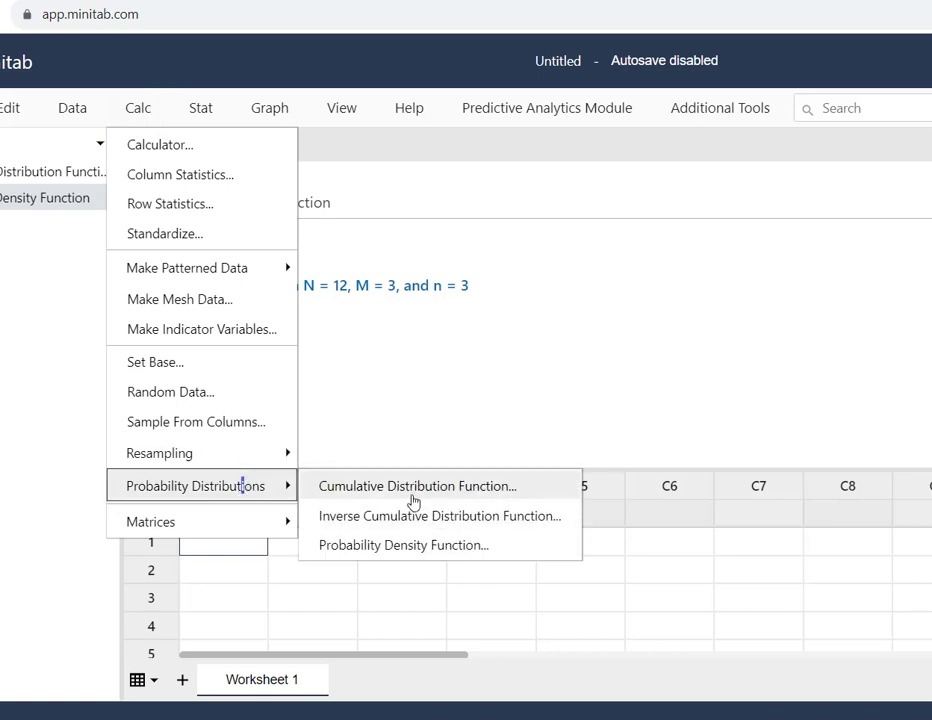